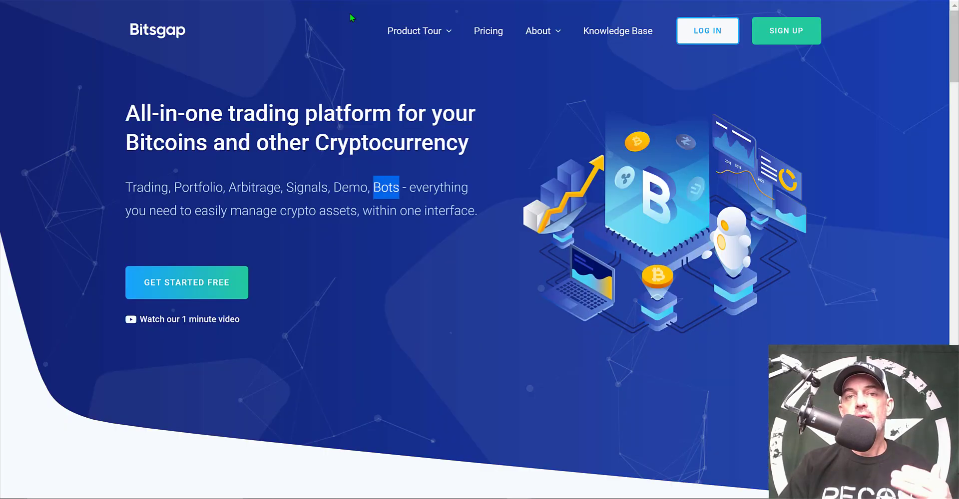
Highlight the words Trading and Bots in the feature list of the homepage tagline
left_click(128, 185)
left_click_drag(128, 185, 166, 184)
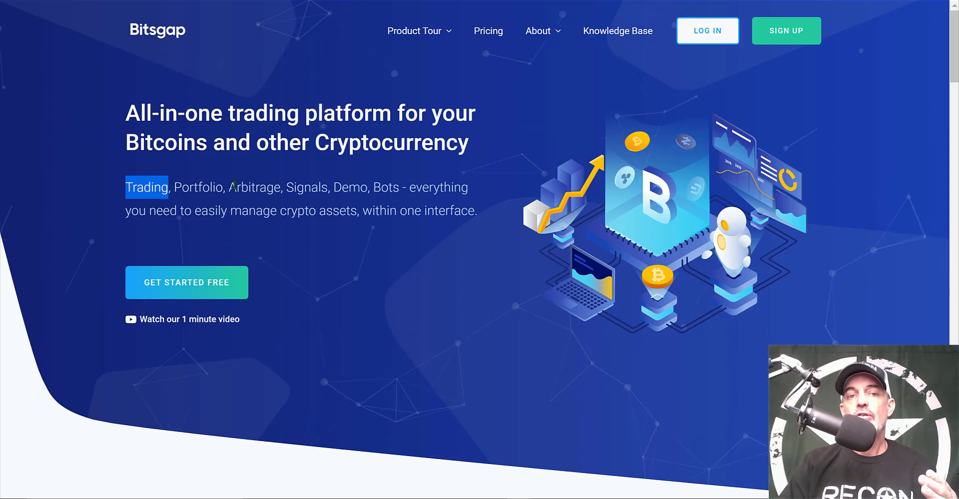
left_click_drag(229, 187, 399, 184)
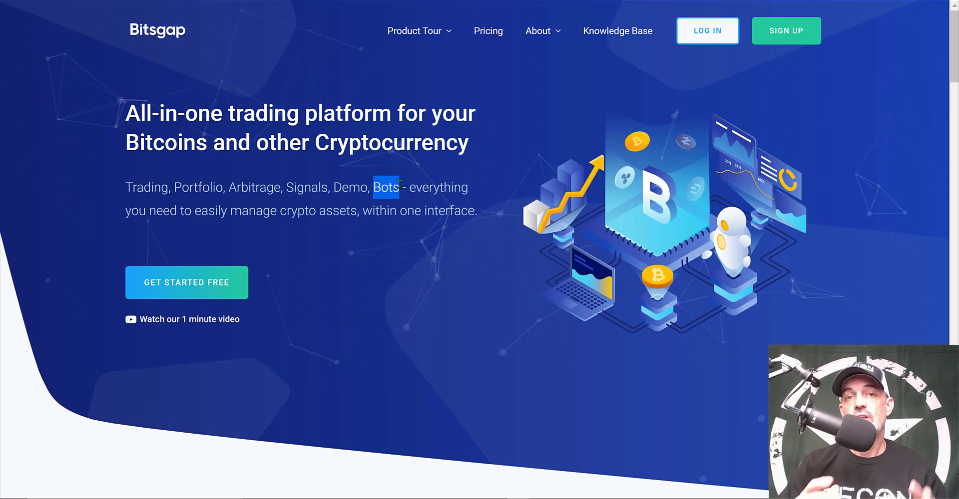
Open the pricing page and review the 14-day free trial, the Pro and Basic plans, and the active bots in Basic and Advanced
left_click(489, 33)
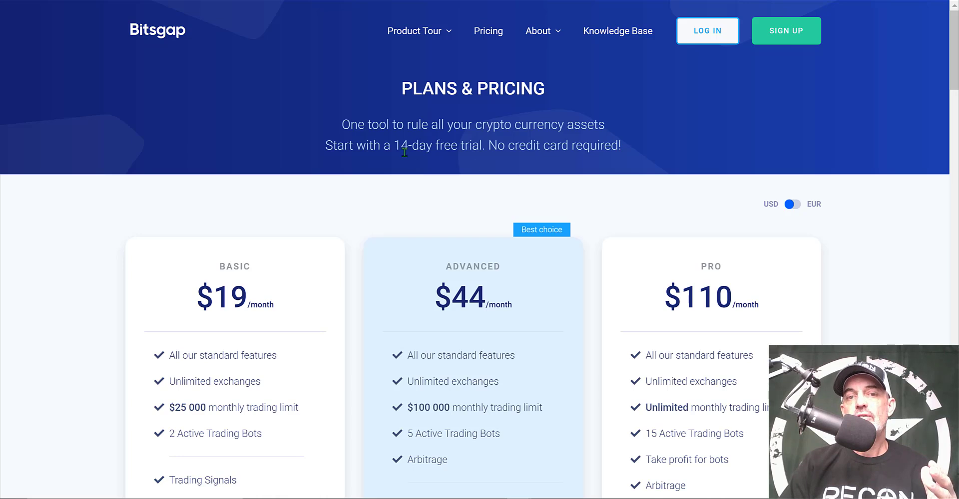
left_click_drag(392, 145, 477, 145)
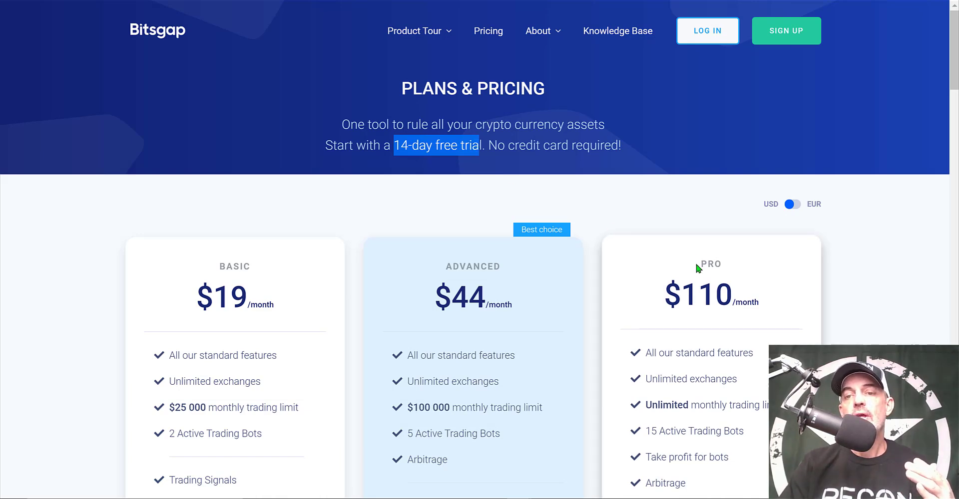
left_click_drag(695, 263, 725, 263)
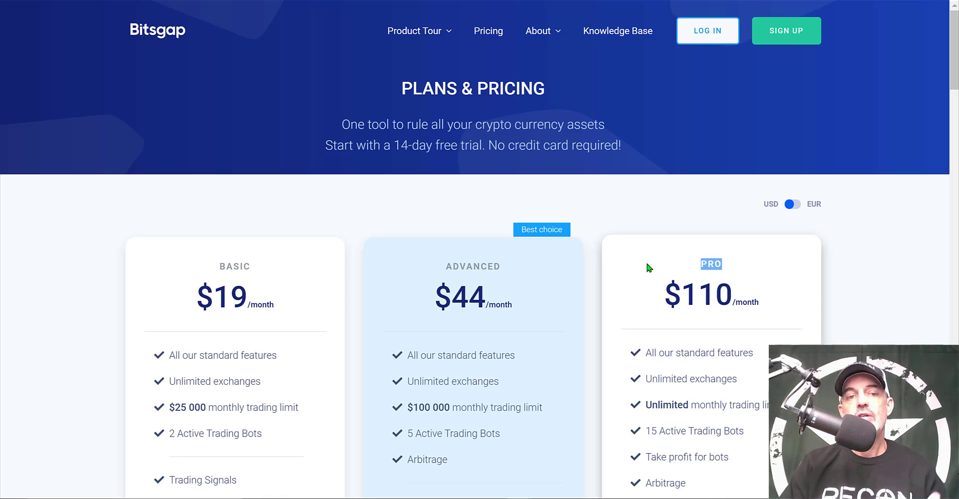
left_click_drag(216, 263, 252, 263)
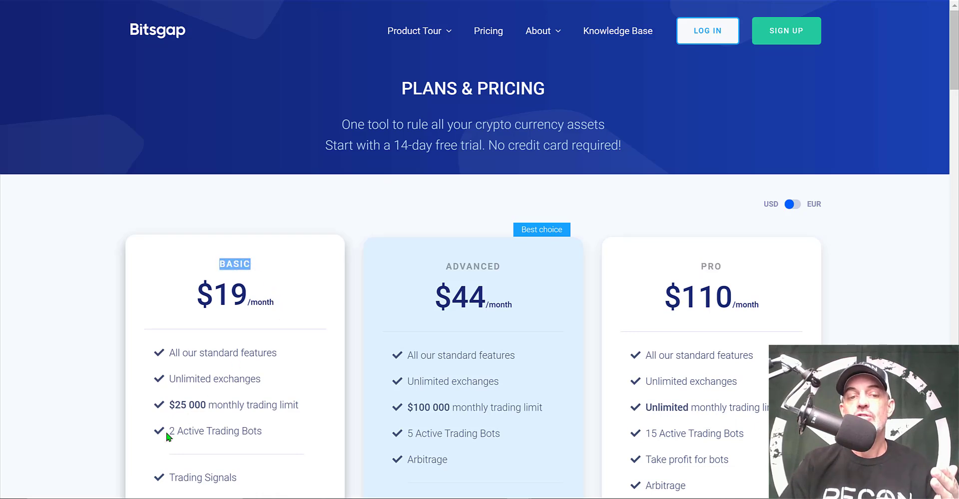
left_click_drag(169, 432, 260, 430)
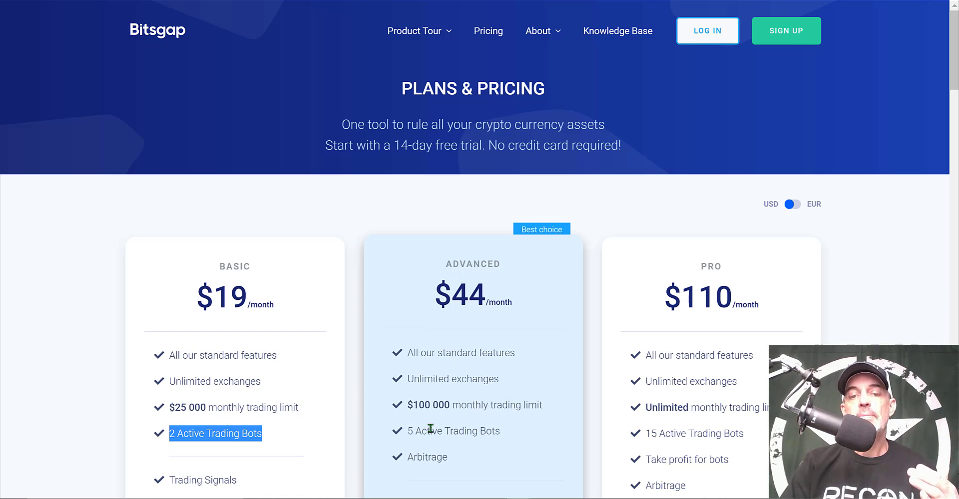
left_click_drag(406, 430, 500, 432)
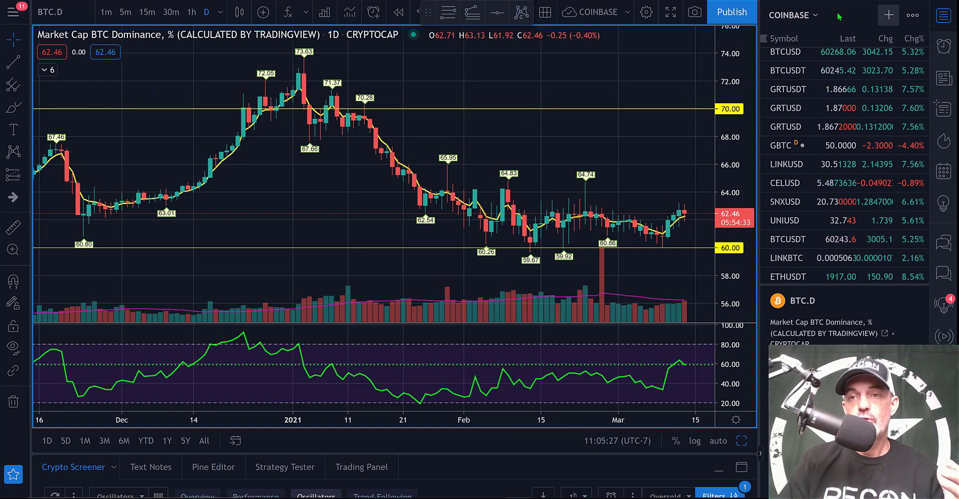
Look up BTC.D in TradingView's watchlist symbol search and close the search without adding anything
left_click(889, 15)
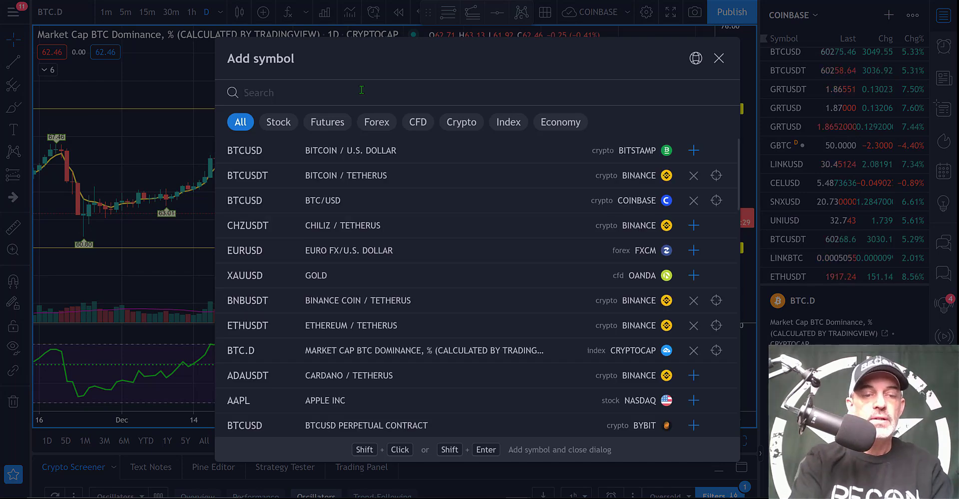
type("BTC.")
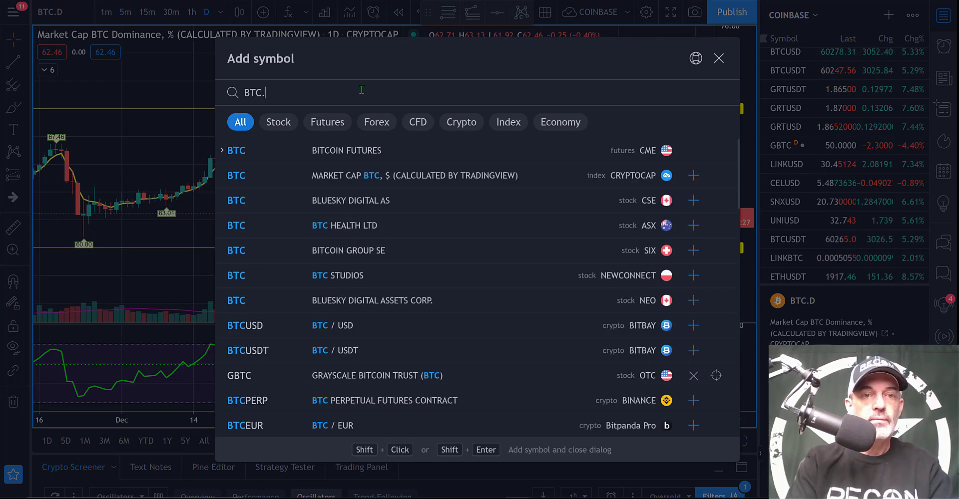
type("D")
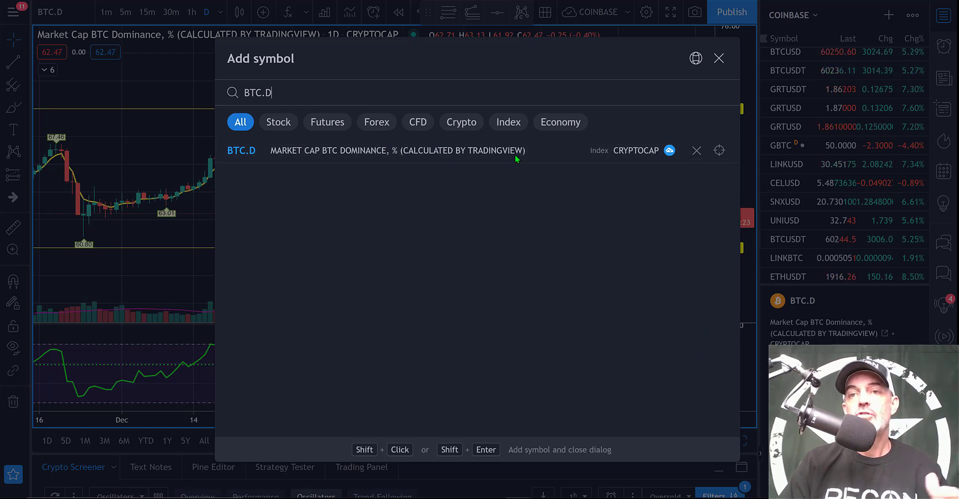
left_click(718, 58)
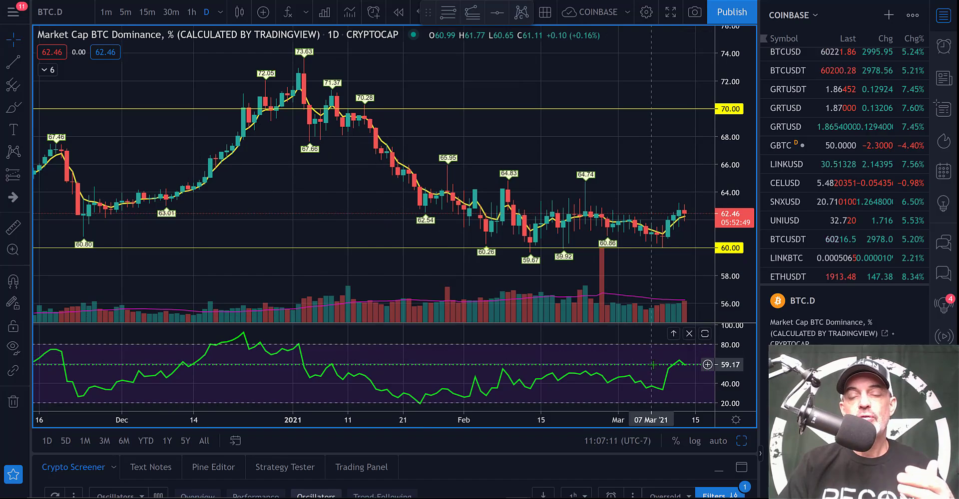
Review the Bitcoin Dominance table, switch to the Bitsgap bots page and close its open pair search
mouse_move(728, 494)
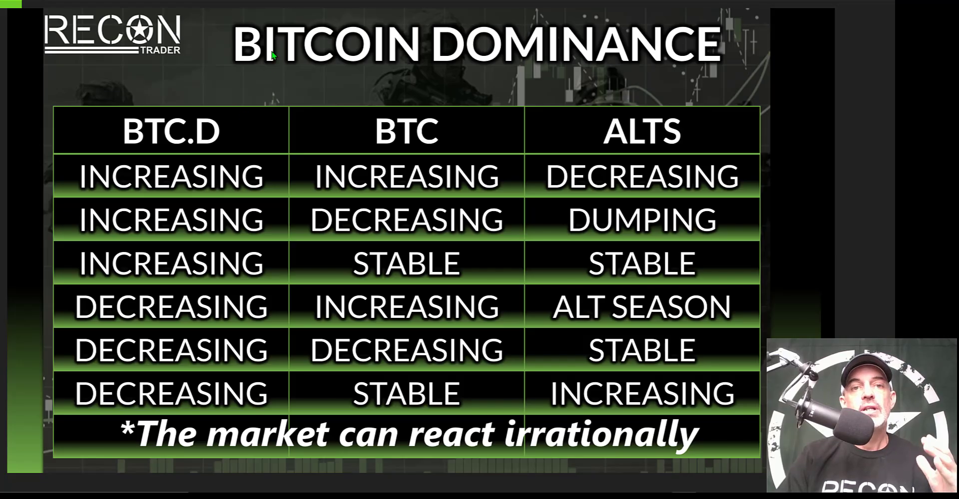
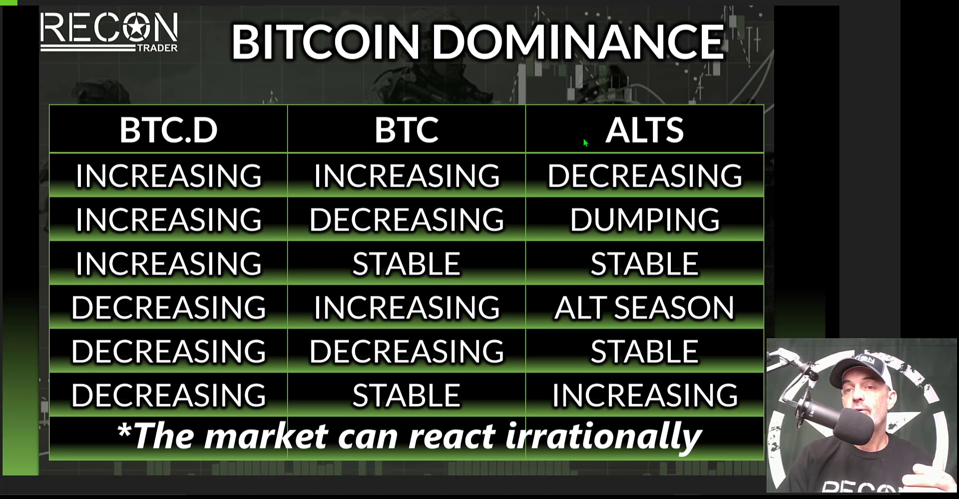
key("alt+Tab")
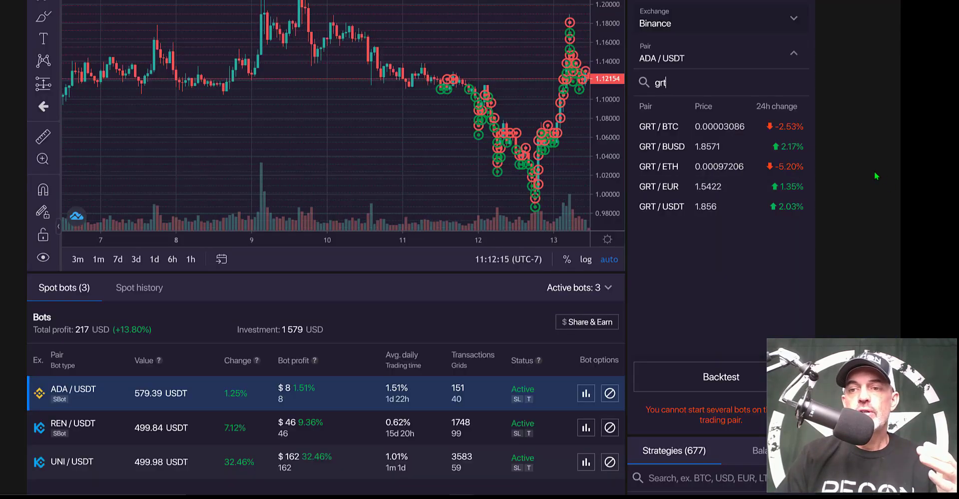
left_click(875, 175)
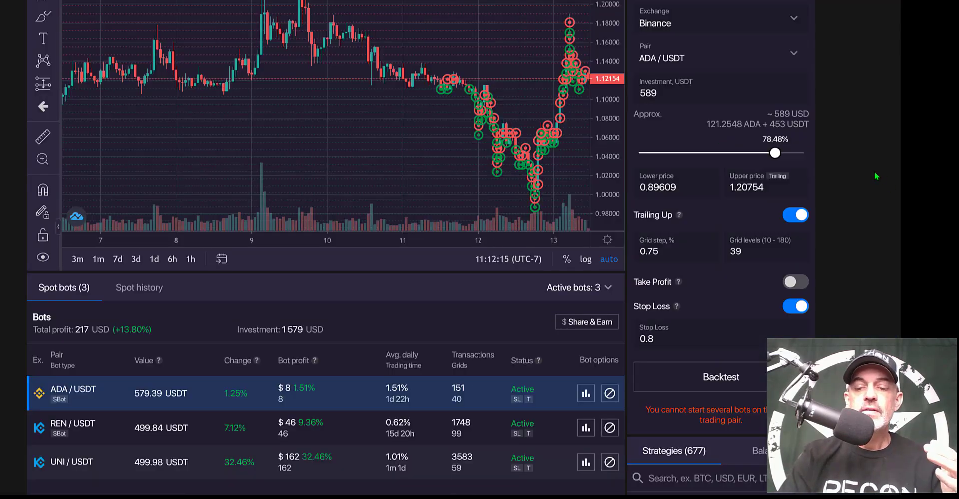
scroll(874, 176, "up", 2)
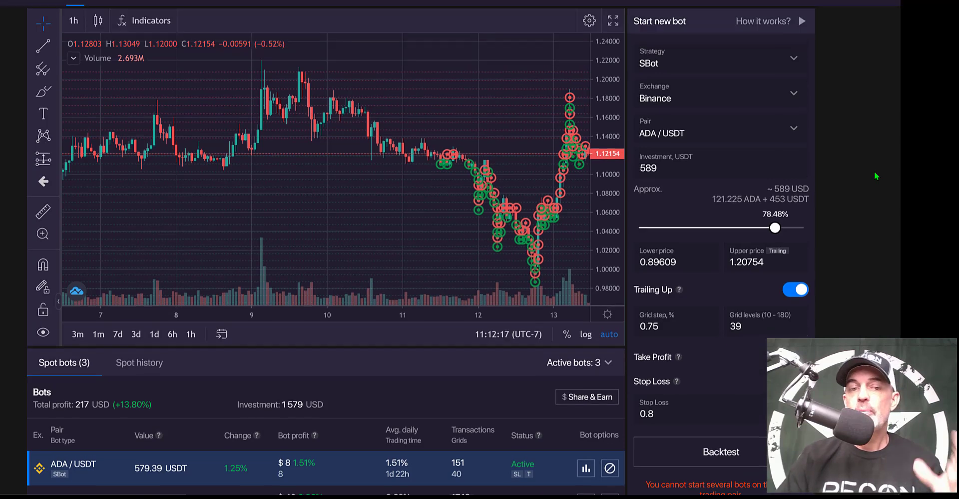
Show the spot bot history and examine the stopped GRT / BTC bot's chart, settings and average daily figure
left_click(139, 367)
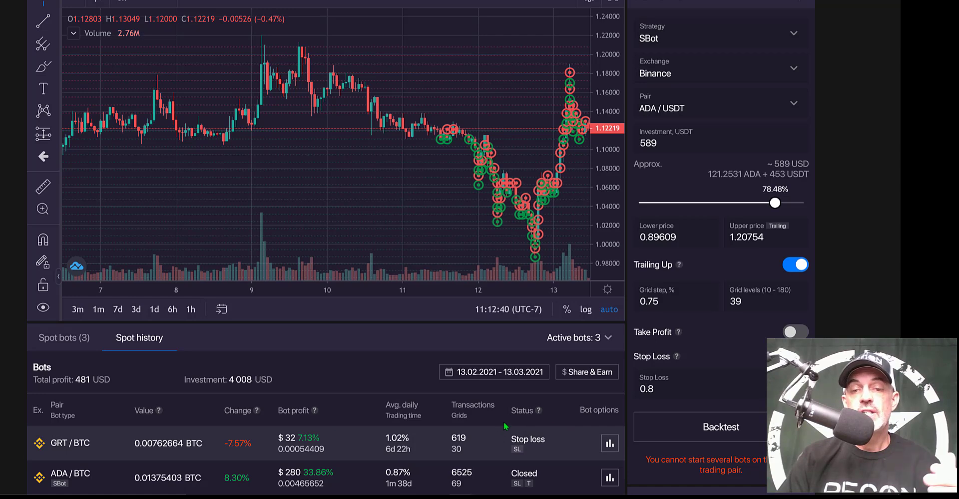
left_click(546, 440)
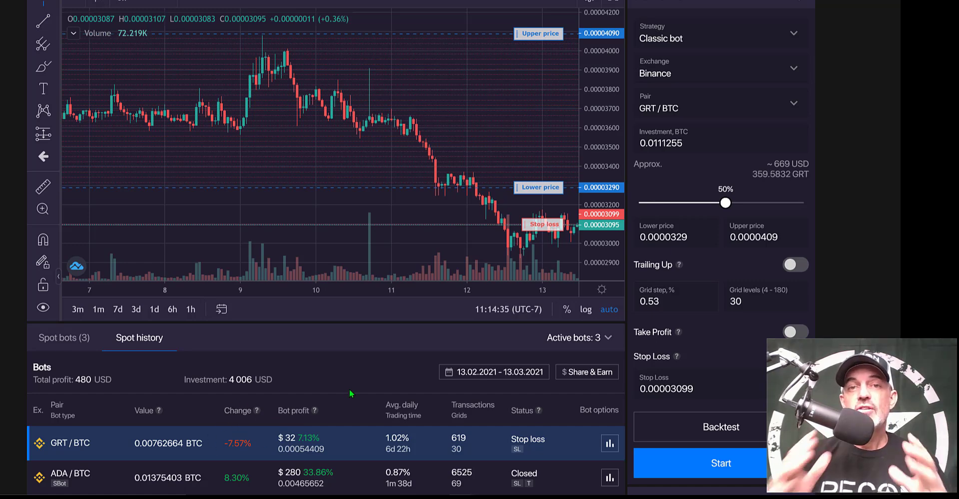
mouse_move(419, 405)
left_mouse_down()
mouse_move(383, 409)
mouse_move(421, 410)
left_mouse_up()
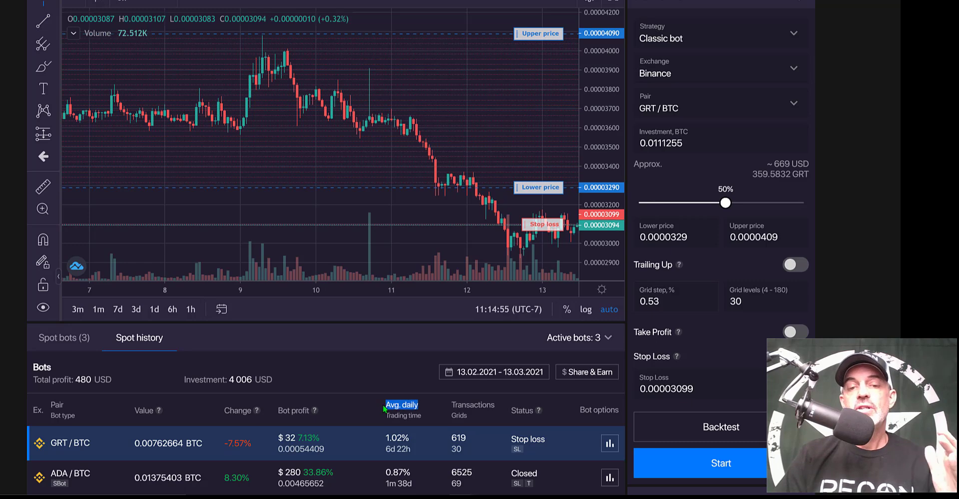
left_click(383, 409)
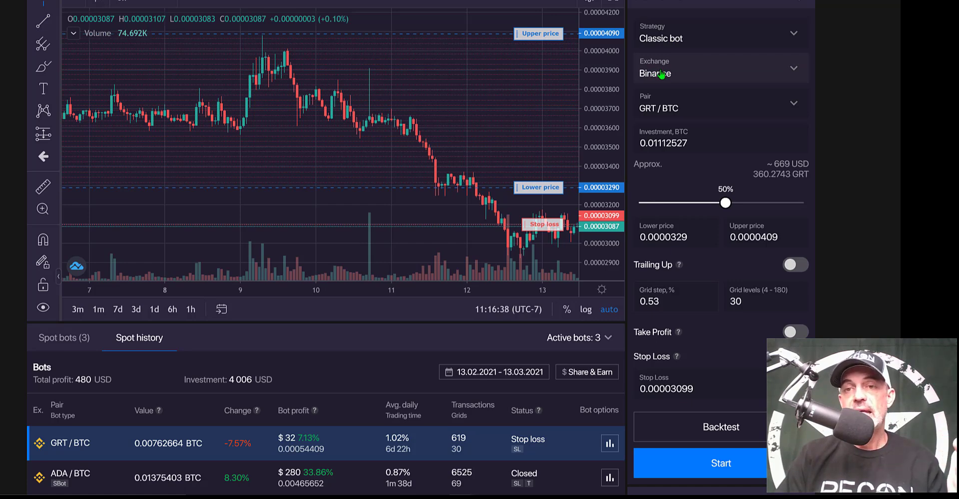
Search the trading pairs for grt, consult the Bitcoin Dominance table and select GRT / USDT as the bot's pair
left_click(665, 109)
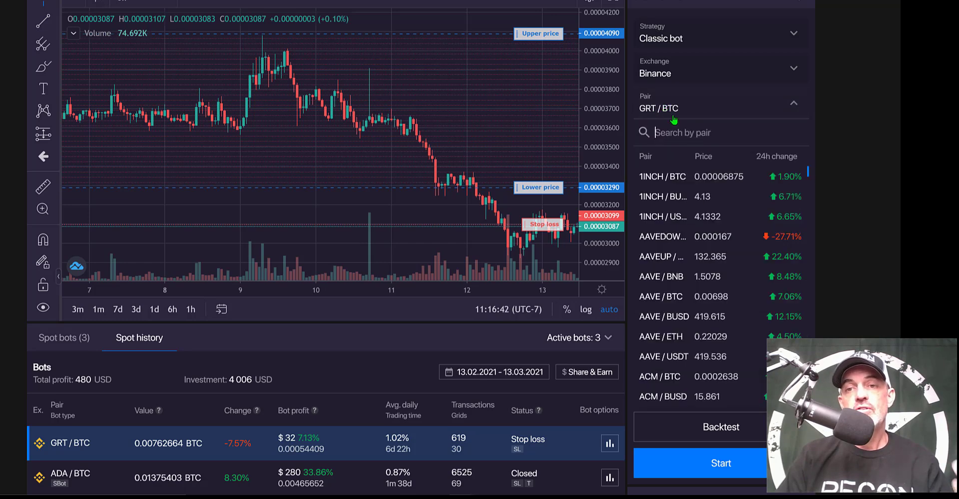
type("grt")
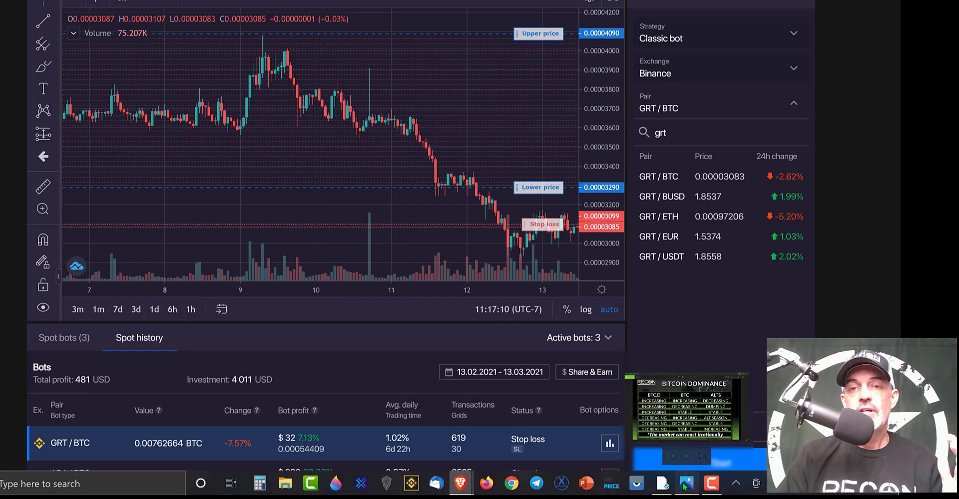
left_click(682, 484)
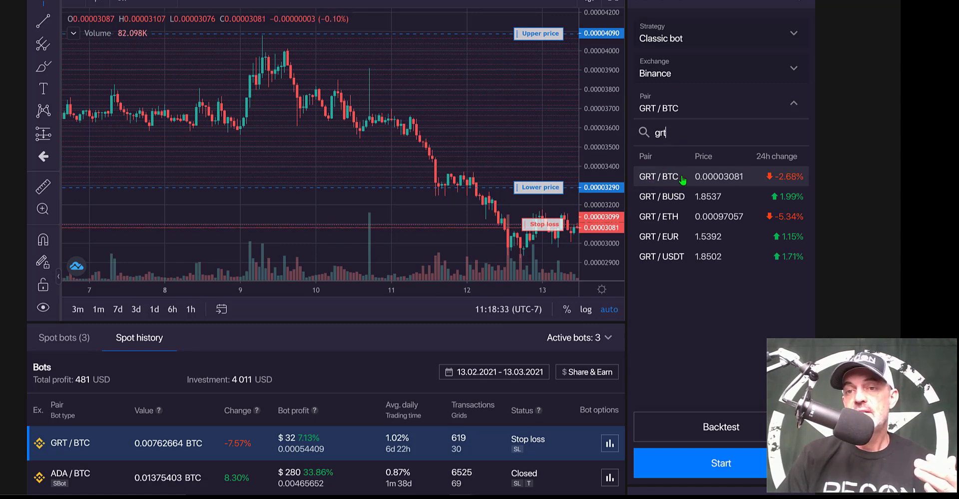
left_click(675, 258)
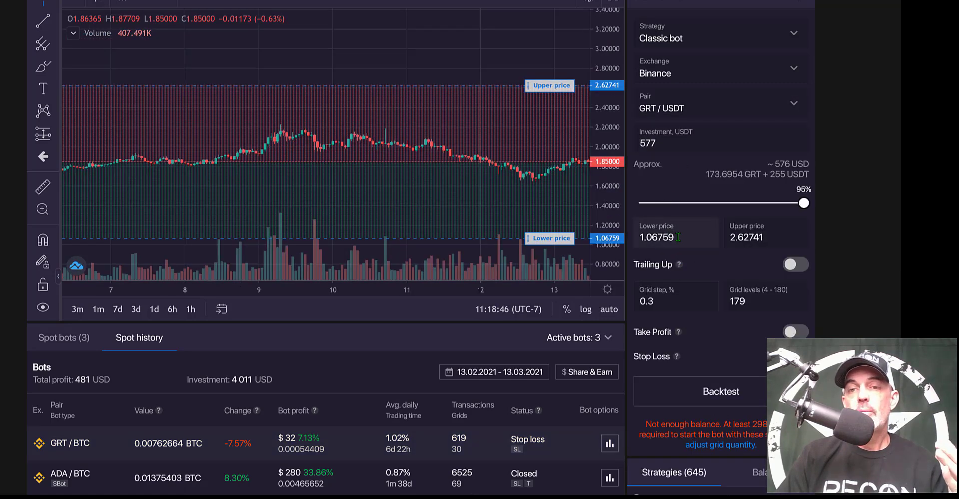
Set the GRT / USDT bot's lower price to 1.4 and upper price to 2.2, checking the range against earlier price history
left_click_drag(678, 237, 633, 233)
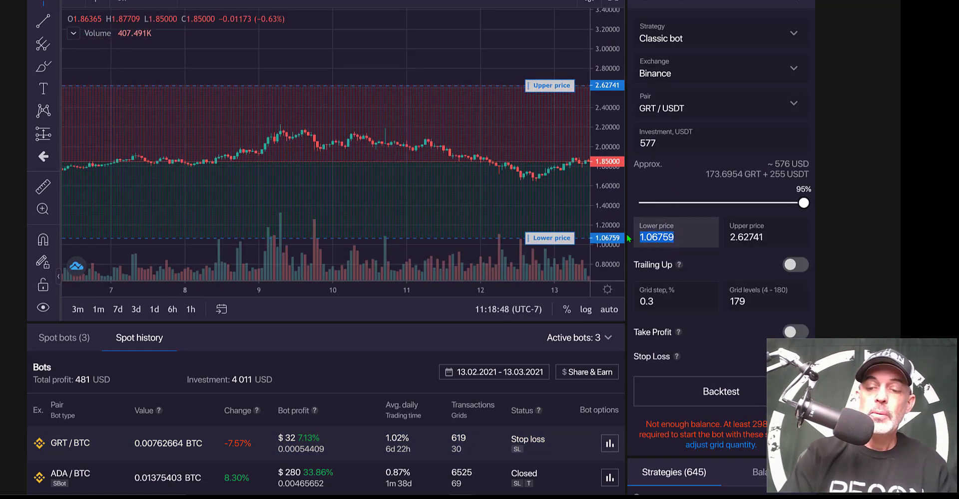
type("1.4")
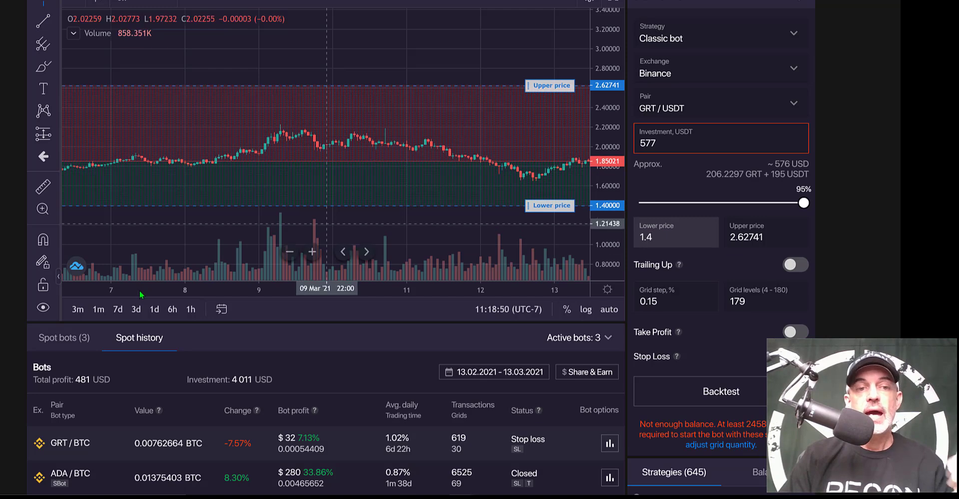
scroll(350, 266, "down", 3)
scroll(350, 266, "down", 3)
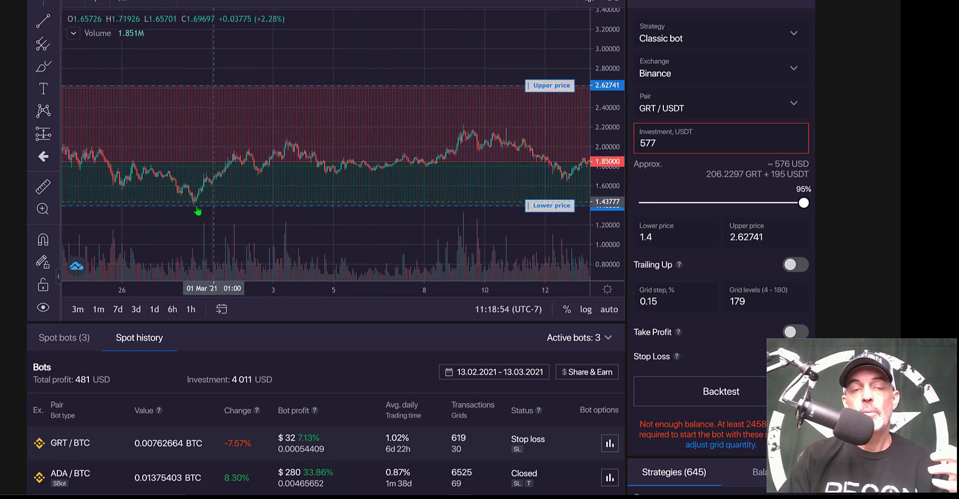
left_click_drag(547, 87, 536, 128)
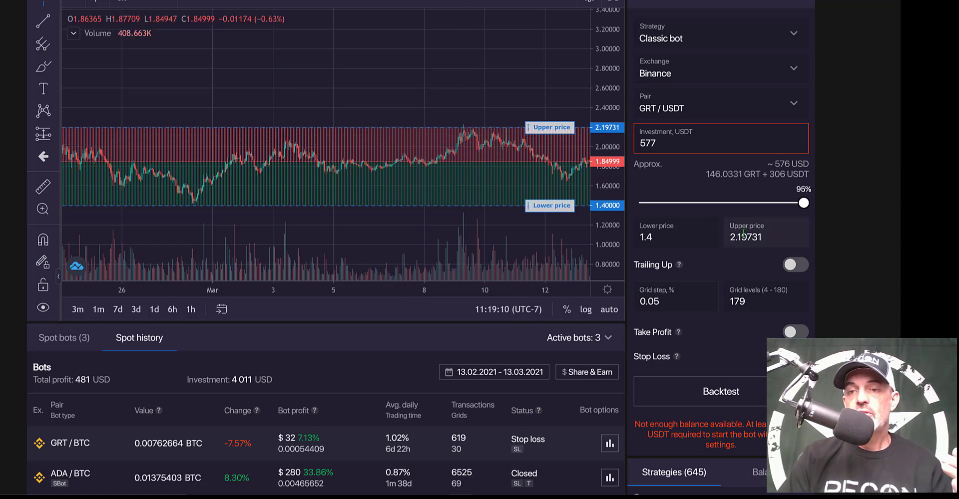
left_click_drag(760, 237, 722, 233)
type("2.2")
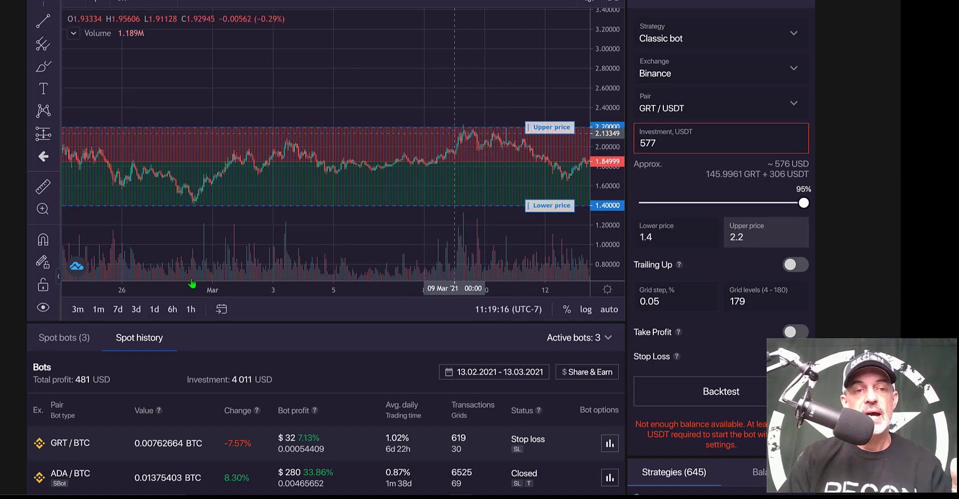
scroll(205, 102, "down", 4)
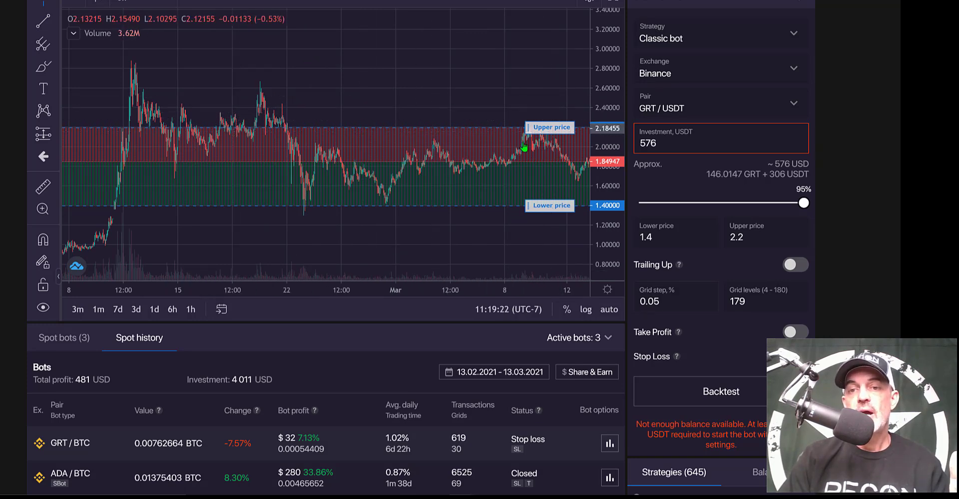
Enable Trailing Up for the GRT / USDT bot
triple_click(654, 265)
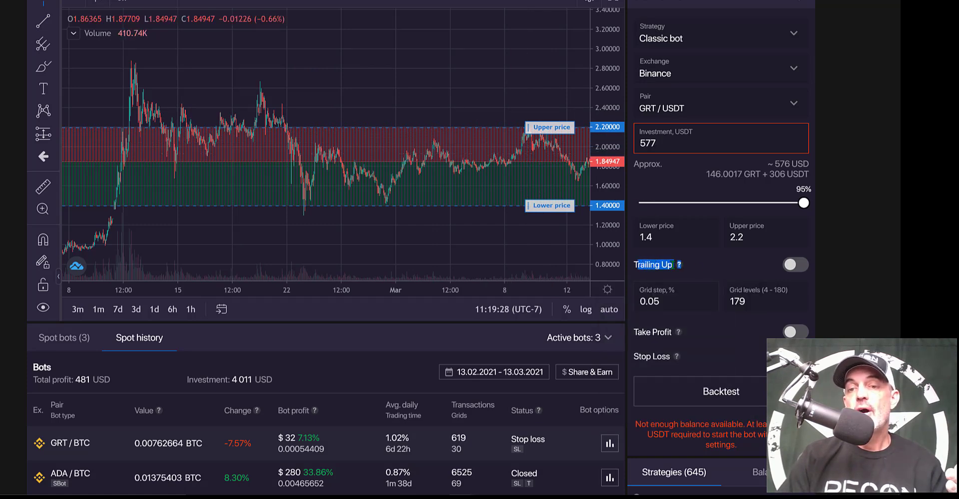
left_click(800, 265)
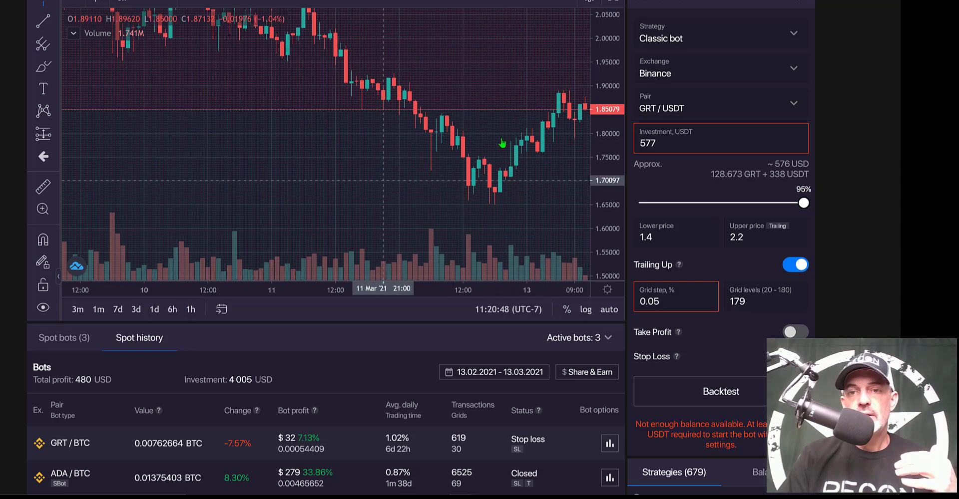
left_click_drag(610, 227, 610, 189)
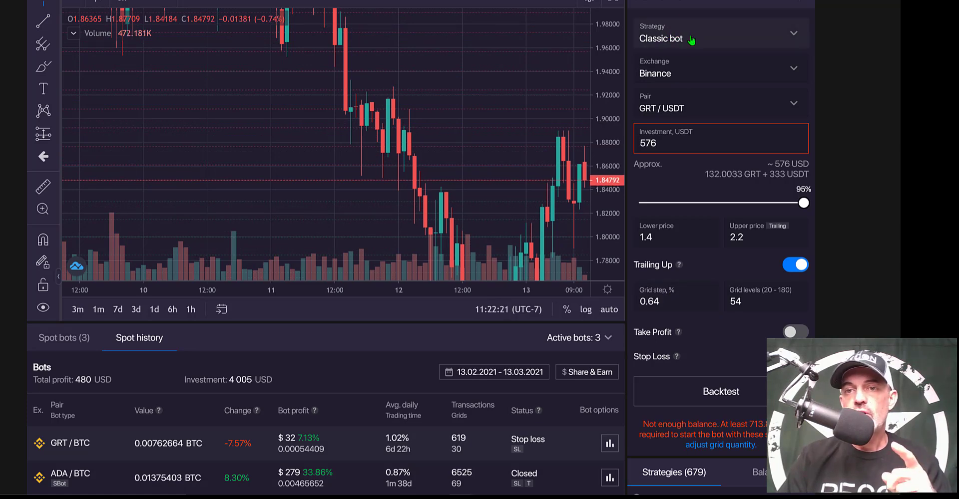
Reselect the Classic bot strategy and backtest GRT / USDT without Trailing Up, using 50 grid levels and a 0.71% grid step
left_click(692, 39)
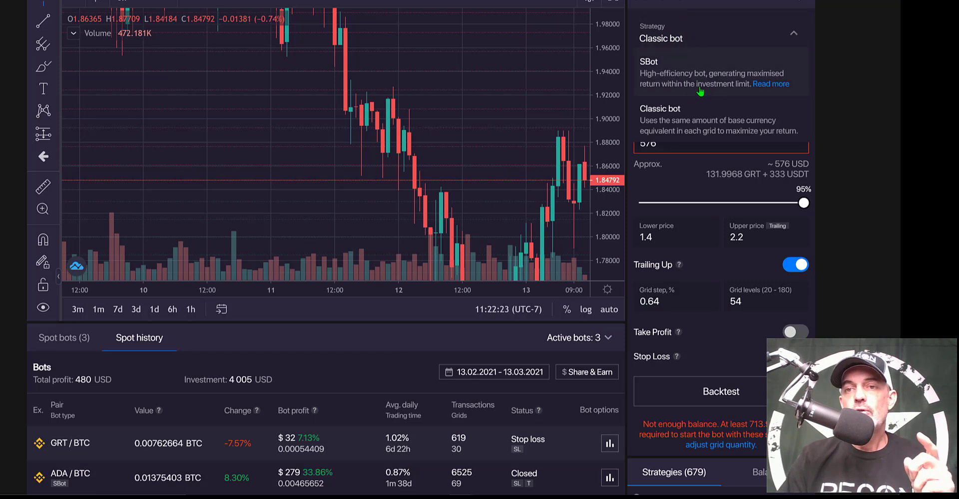
left_click(688, 122)
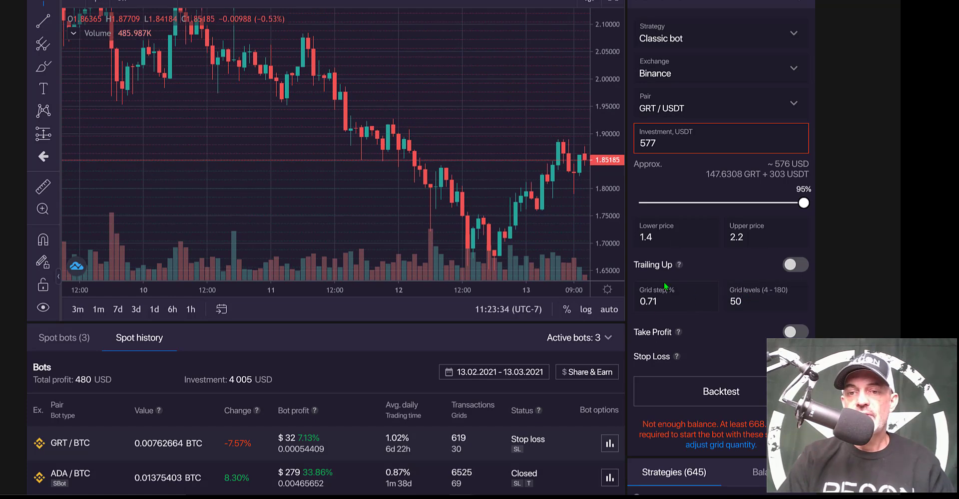
left_click(729, 391)
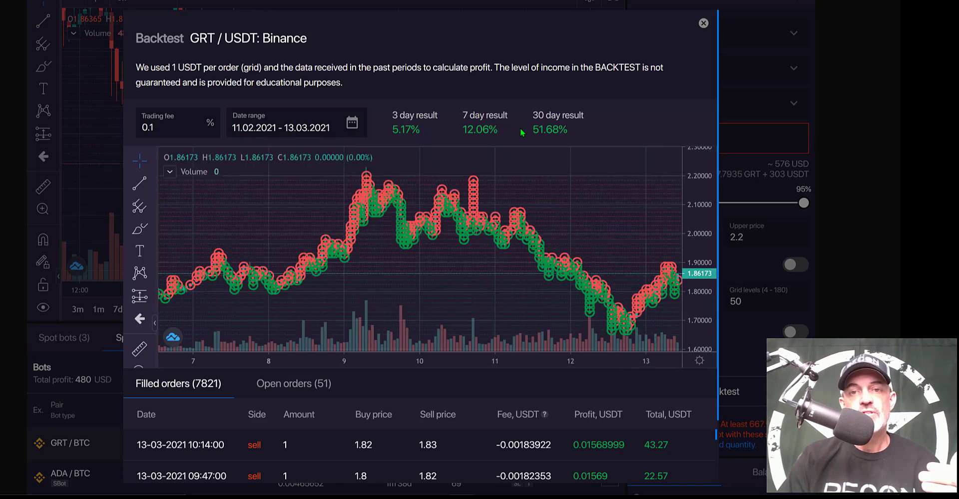
left_click_drag(494, 67, 663, 70)
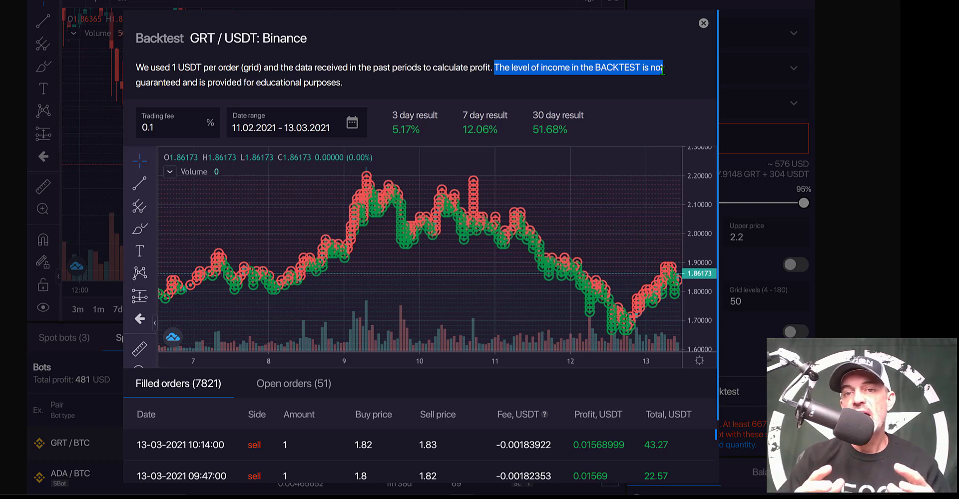
key("Escape")
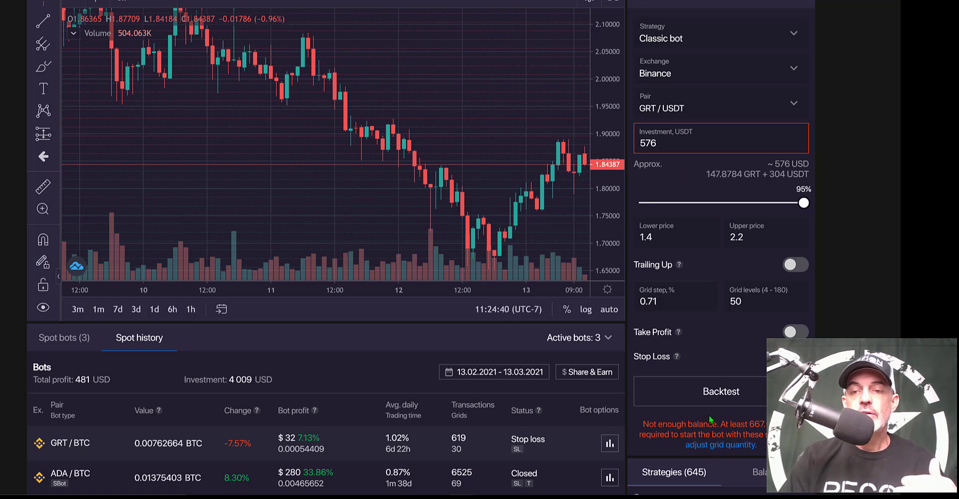
Adjust the bot's grid quantity to 43 levels with a 0.86% step to suit the available balance, and backtest it
left_click(727, 446)
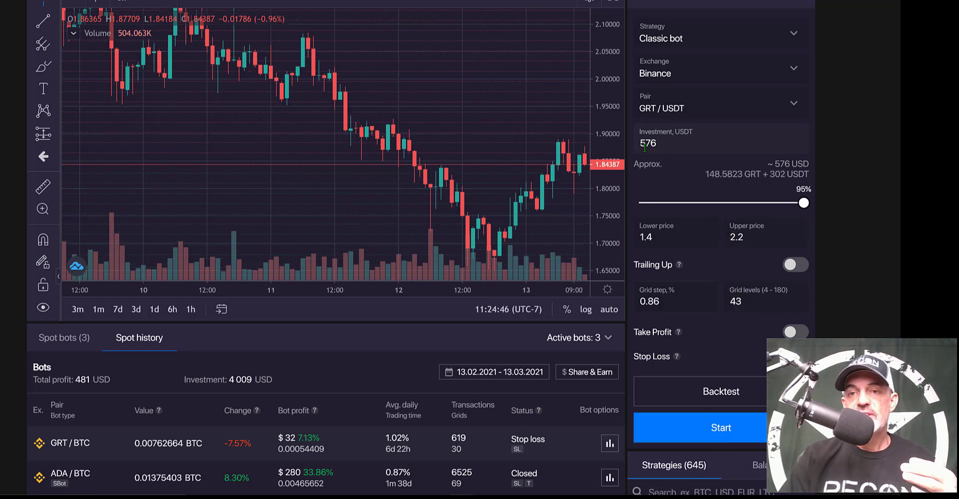
left_click(737, 298)
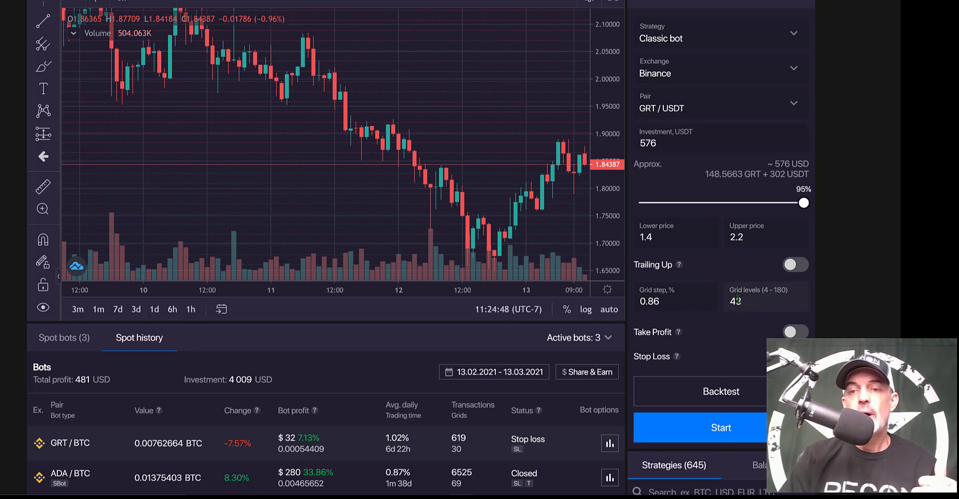
left_click(734, 395)
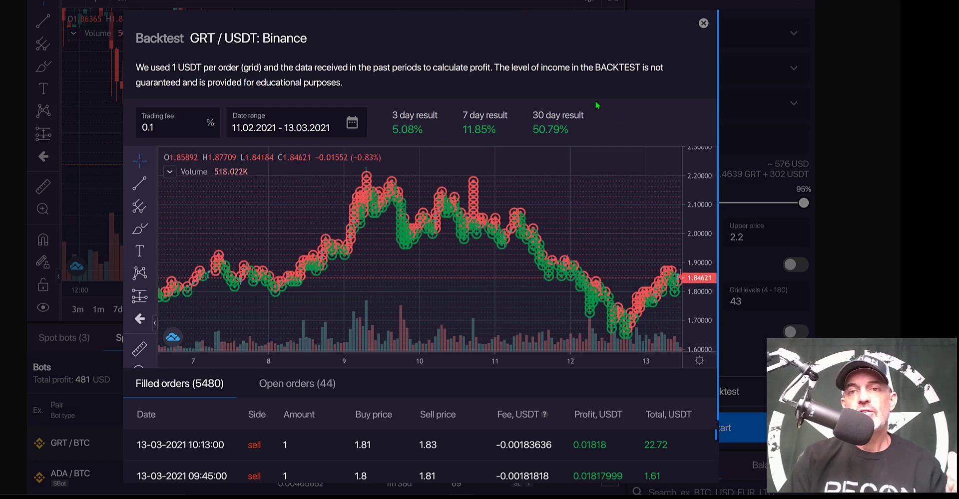
left_click(703, 24)
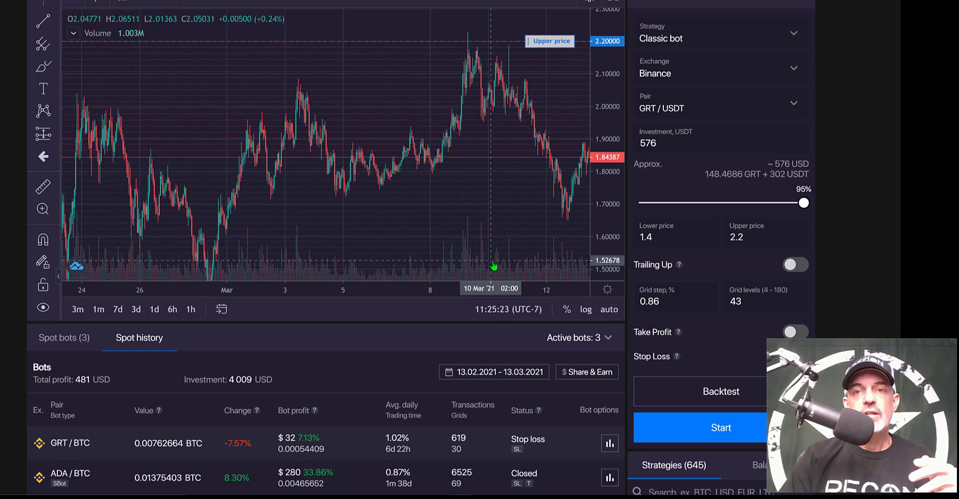
scroll(494, 266, "down", 1)
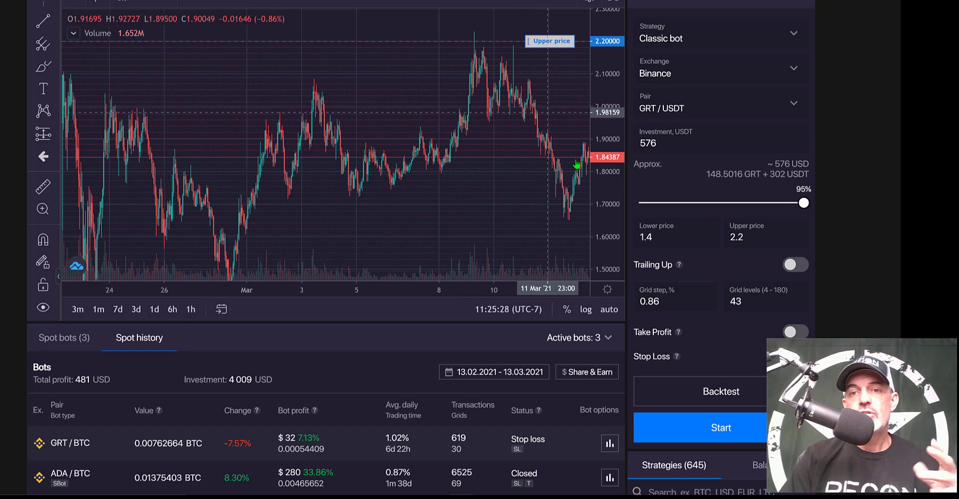
Try the SBot strategy with a 1.4 to 2.4 price range and 30 grid levels, and backtest it for comparison
left_click(792, 33)
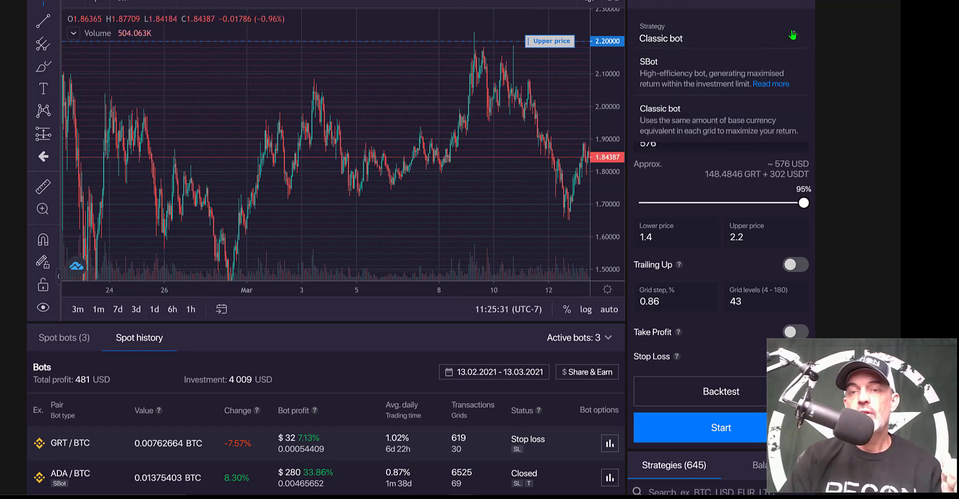
left_click(717, 72)
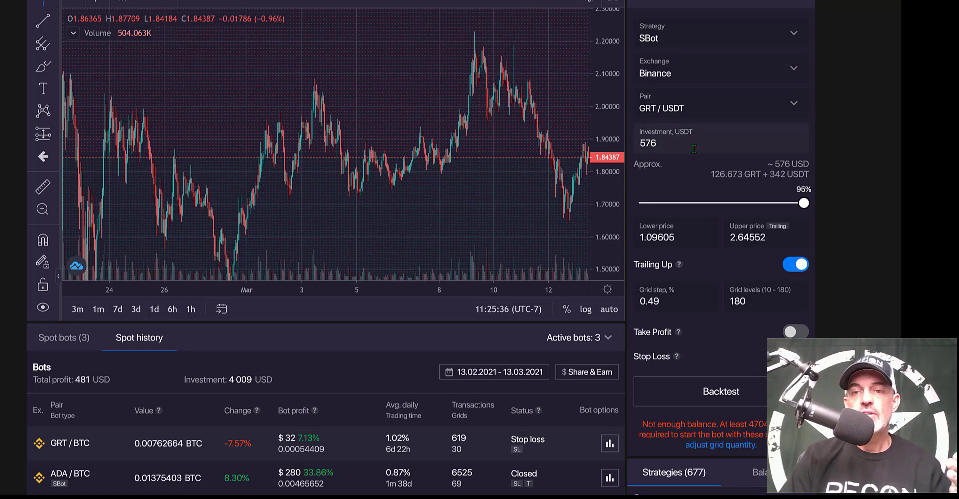
left_click(664, 239)
type("1.4")
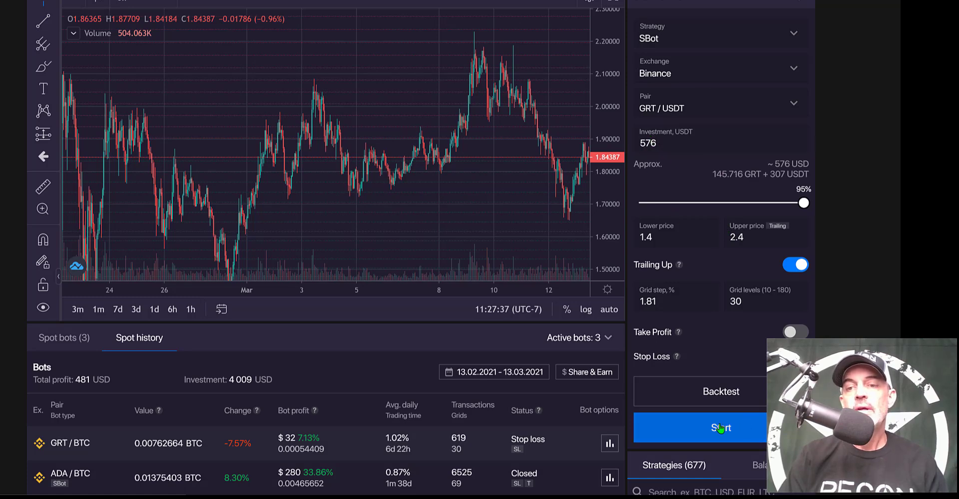
left_click(727, 392)
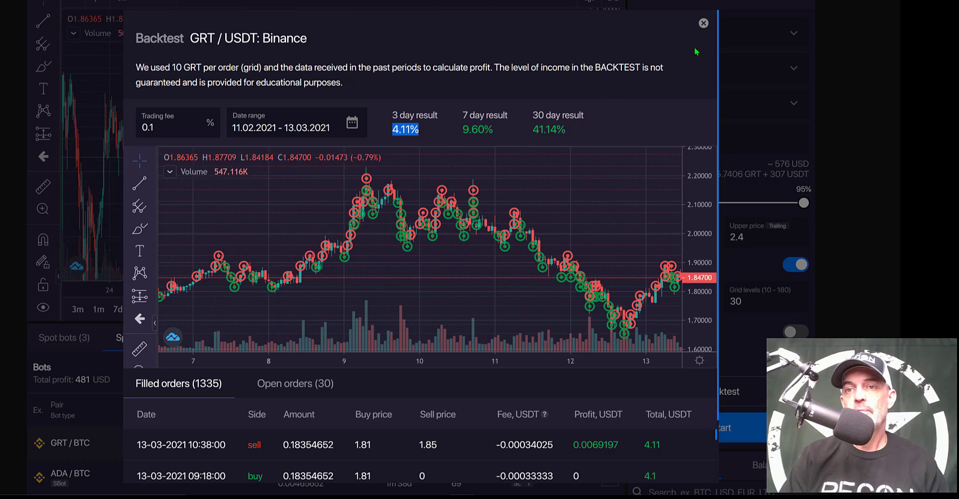
left_click(703, 23)
Switch the strategy back to Classic bot with lower price 1.4, upper price 2.2 and 43 grid levels at a 0.86% step
left_click(701, 44)
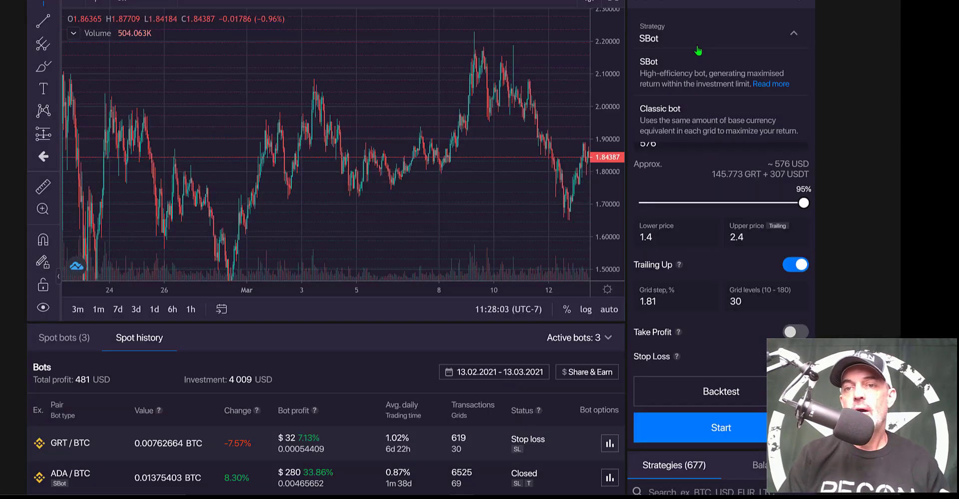
left_click(682, 119)
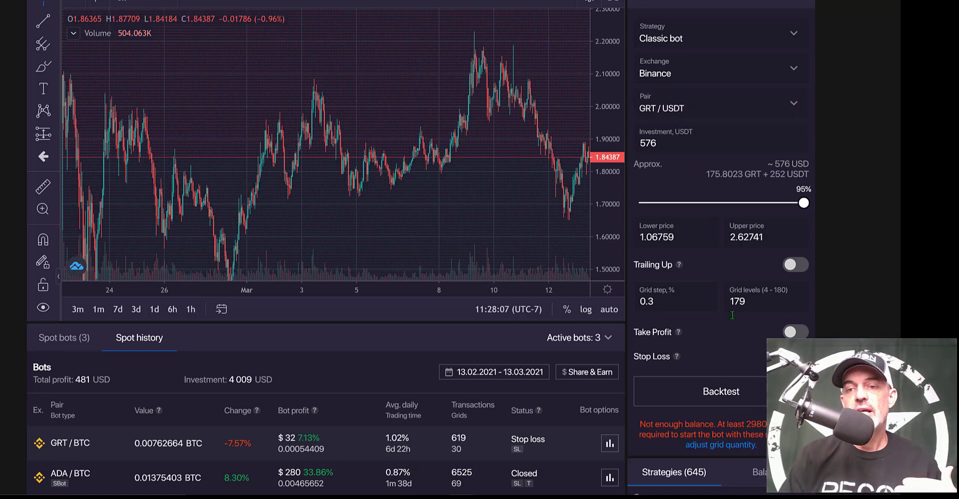
left_click_drag(673, 237, 634, 234)
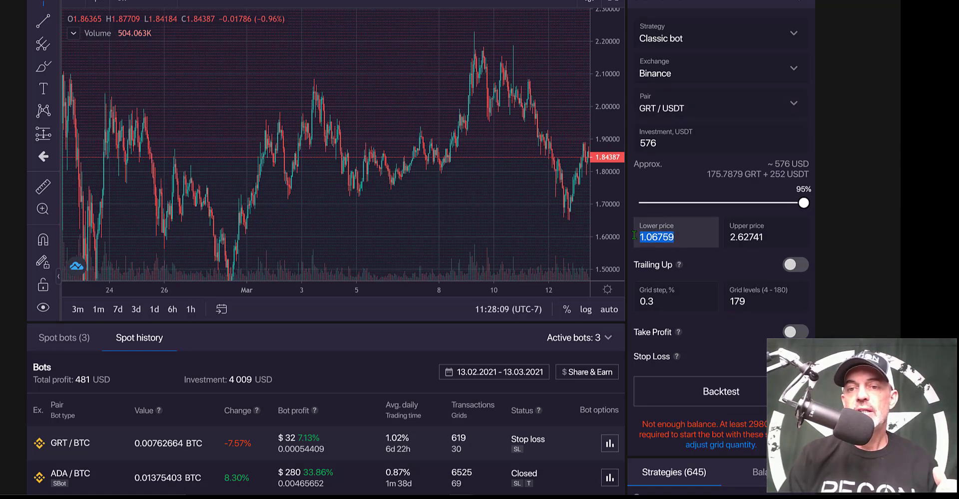
type("4")
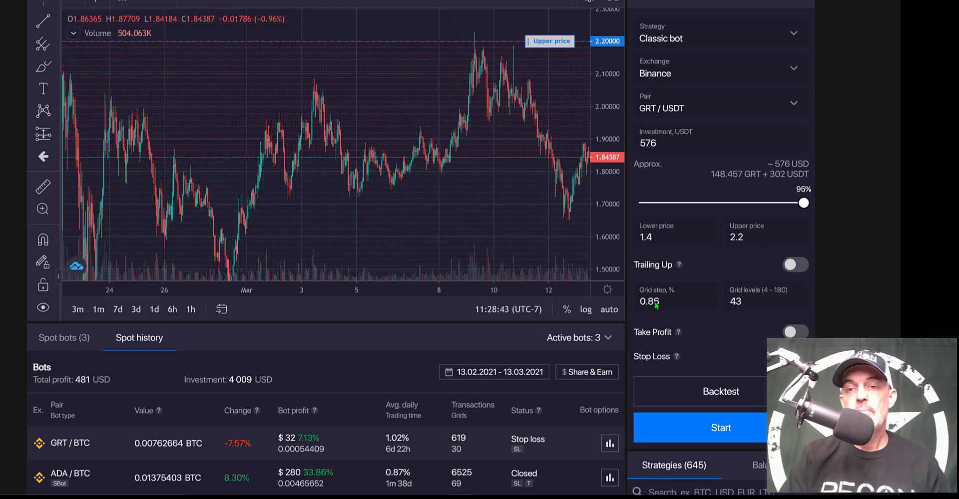
Enable Trailing Up for the Classic bot and backtest the configuration
left_click_drag(605, 205, 605, 170)
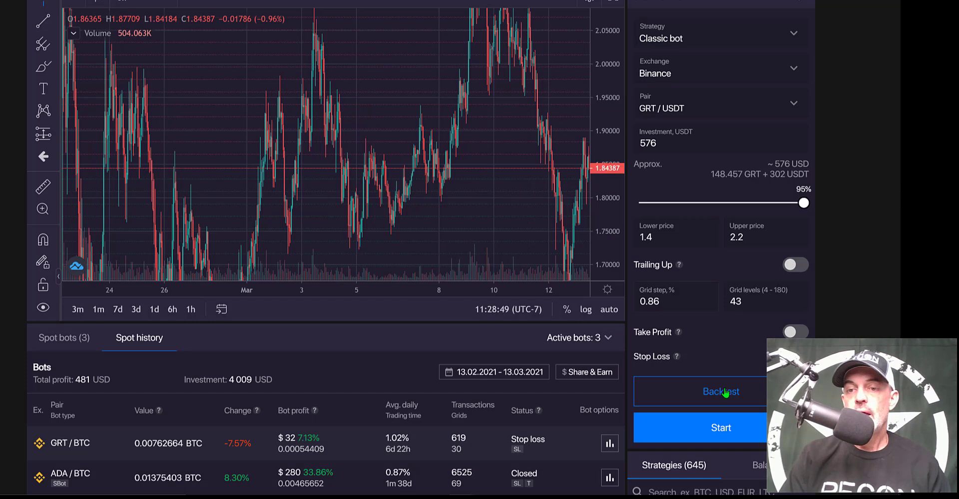
left_click(794, 265)
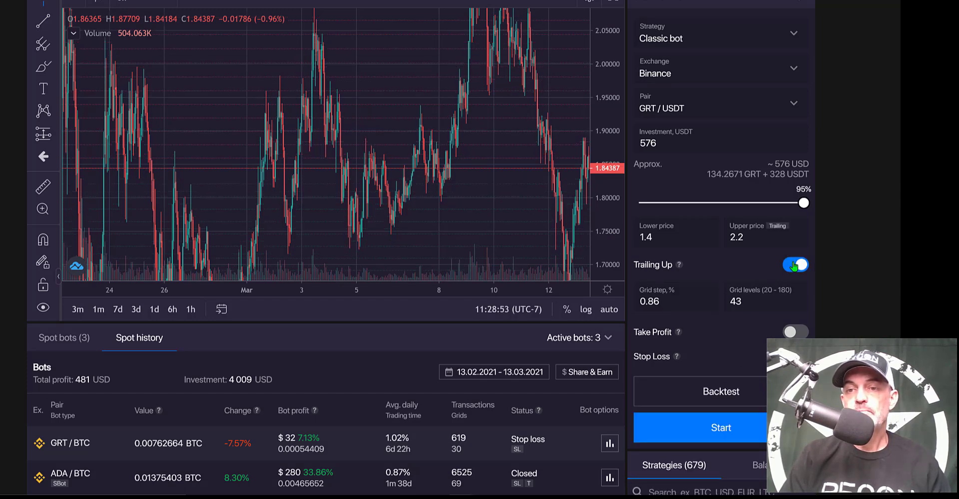
left_click(732, 393)
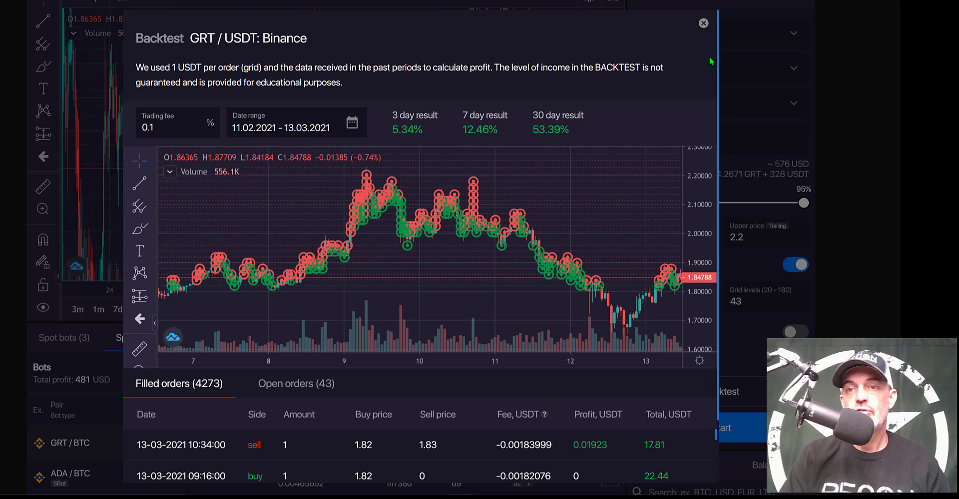
left_click(703, 23)
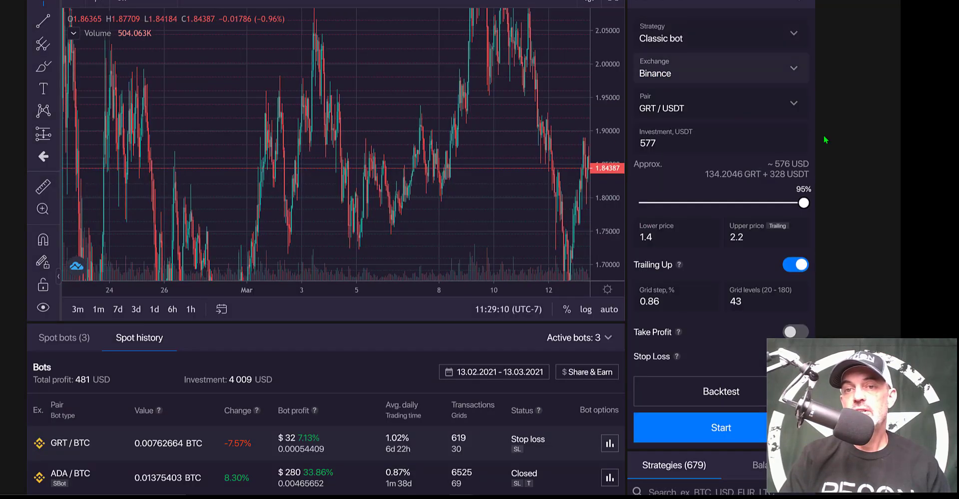
Try a 30% Take Profit on the GRT / USDT bot and switch Take Profit back off
left_click(677, 332)
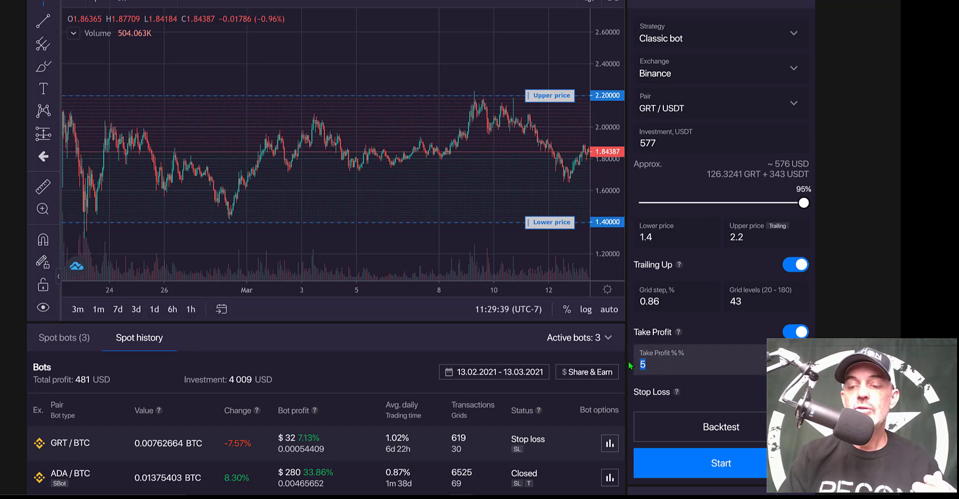
type("30")
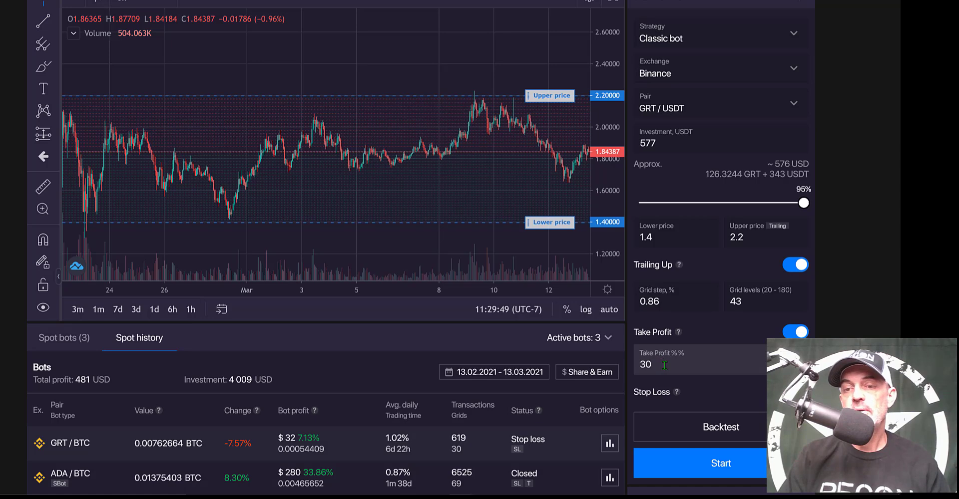
left_click(796, 332)
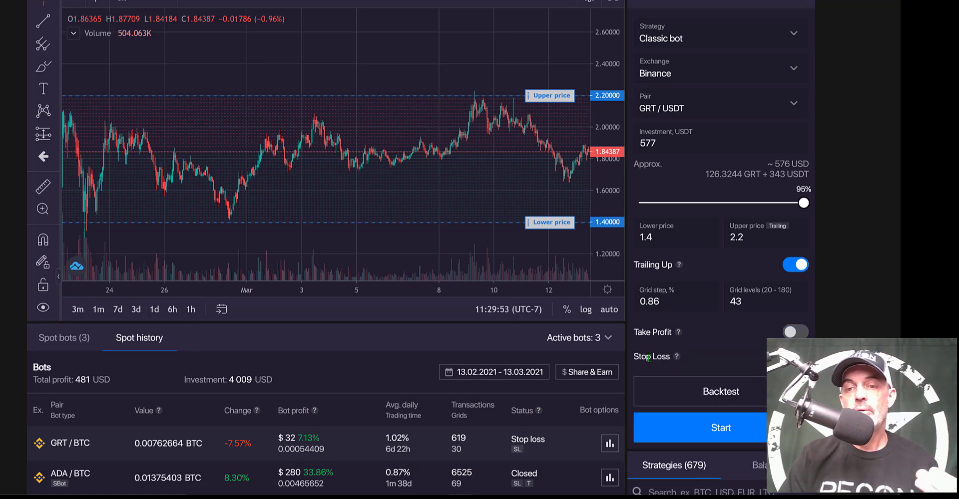
Enable Stop Loss for the GRT / USDT bot and set its price to 1.2
left_click(796, 356)
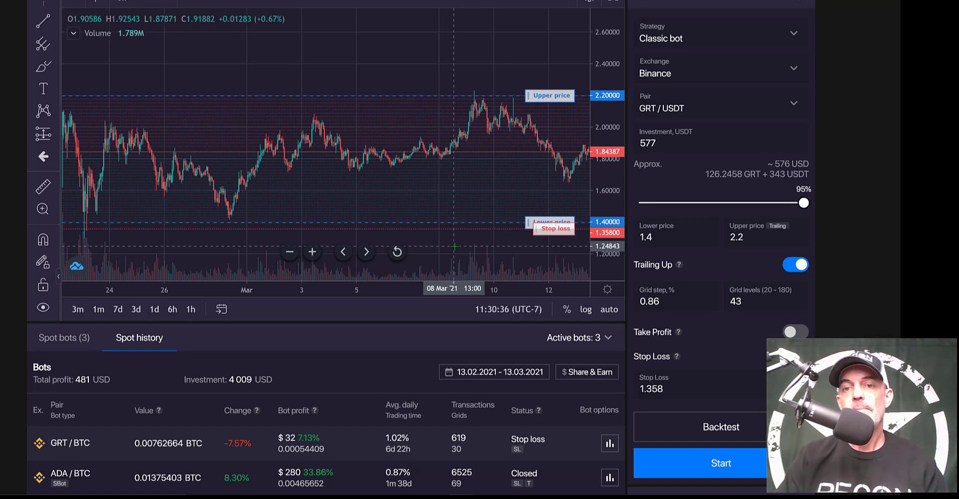
left_click_drag(669, 389, 648, 387)
type("2")
scroll(333, 253, "down", 3)
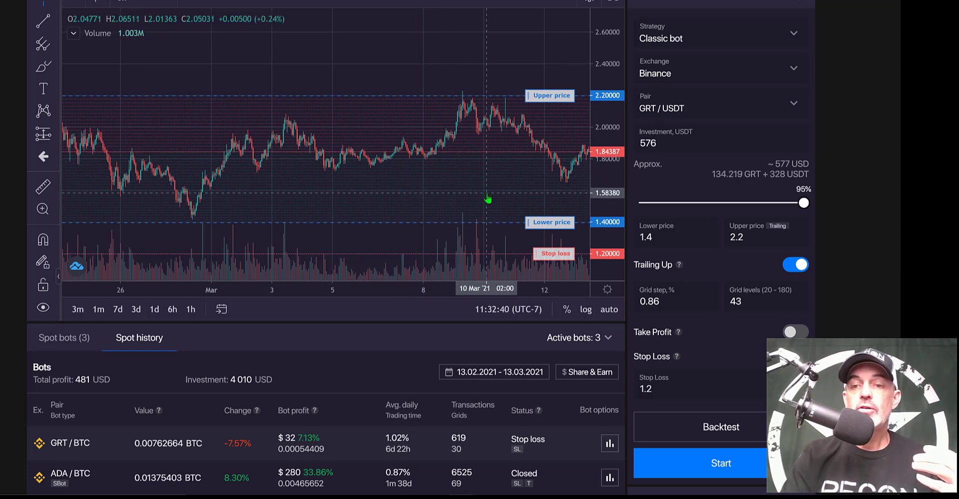
Start the GRT / USDT bot and approve buying the required GRT at market price
scroll(488, 199, "down", 2)
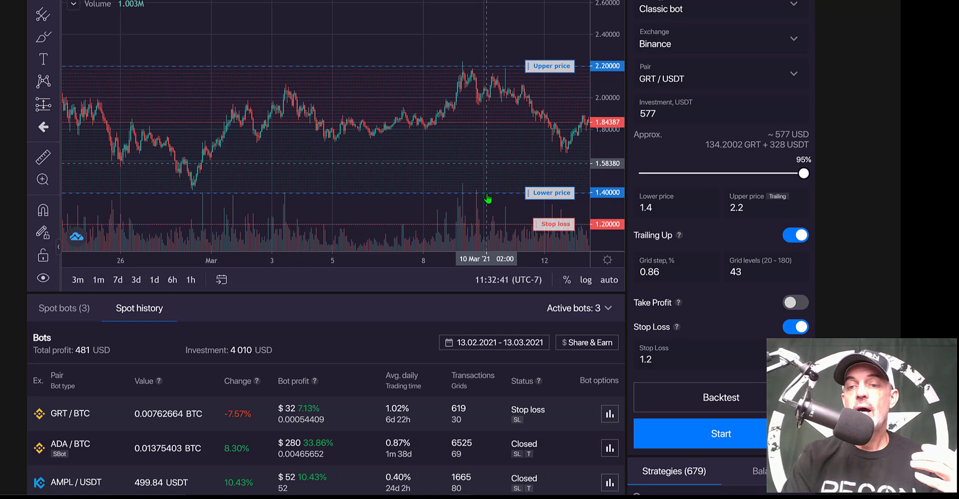
scroll(488, 199, "down", 2)
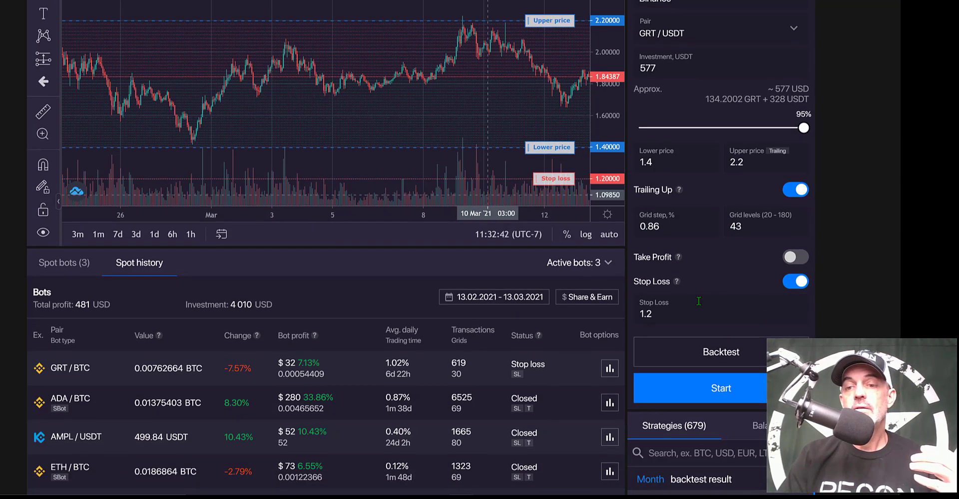
left_click(734, 390)
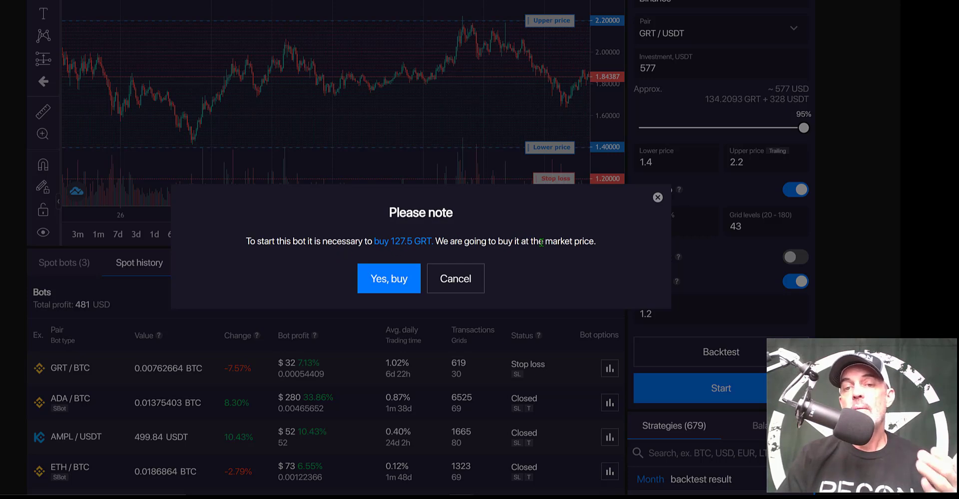
left_click(382, 279)
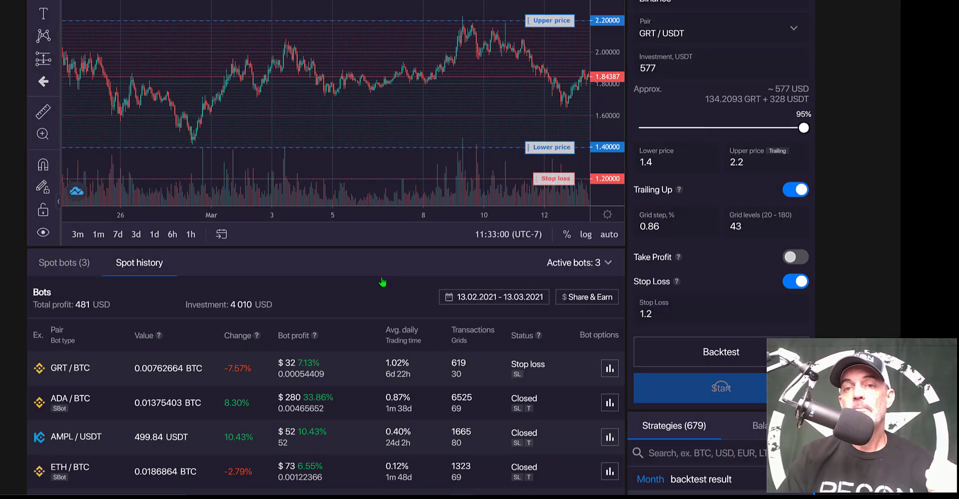